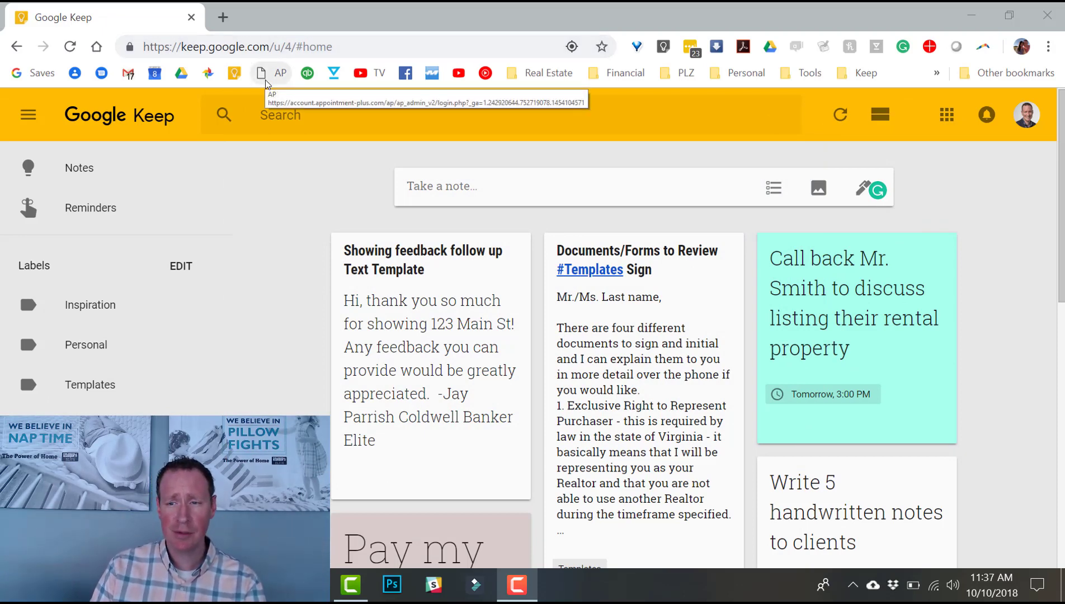
Step: Open and dismiss the Google apps list, then start a new blank note
{"action": "left_click", "coordinate": [946, 114]}
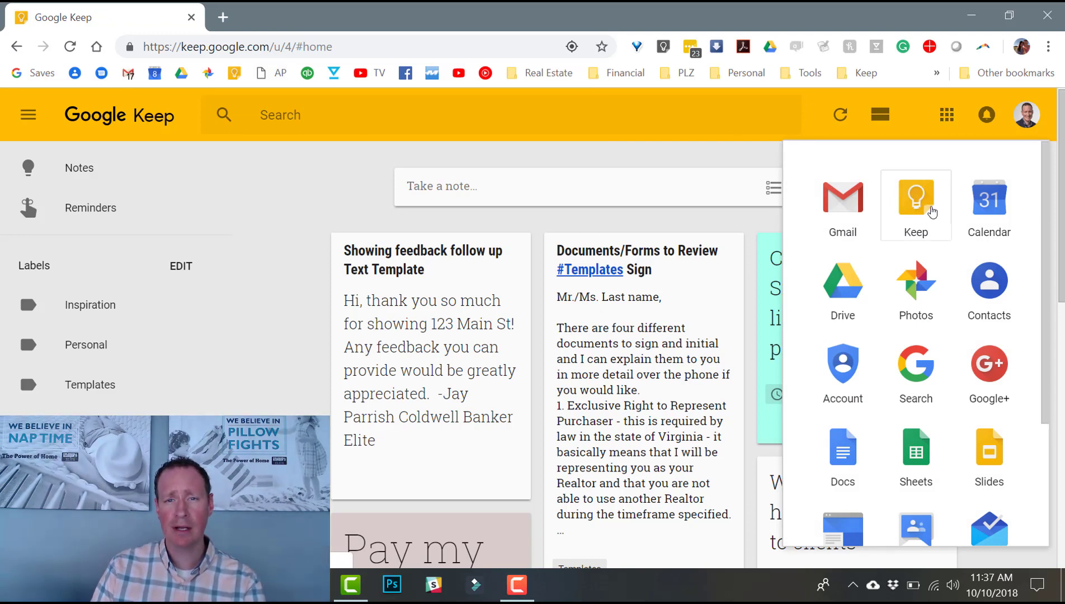
{"action": "left_click", "coordinate": [308, 204]}
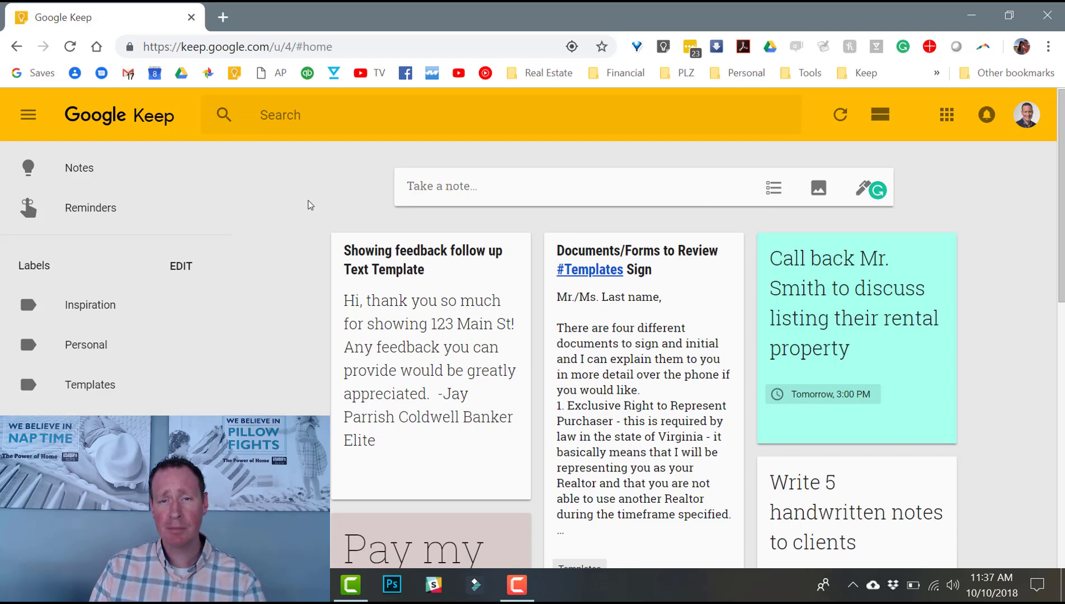
{"action": "left_click", "coordinate": [439, 185]}
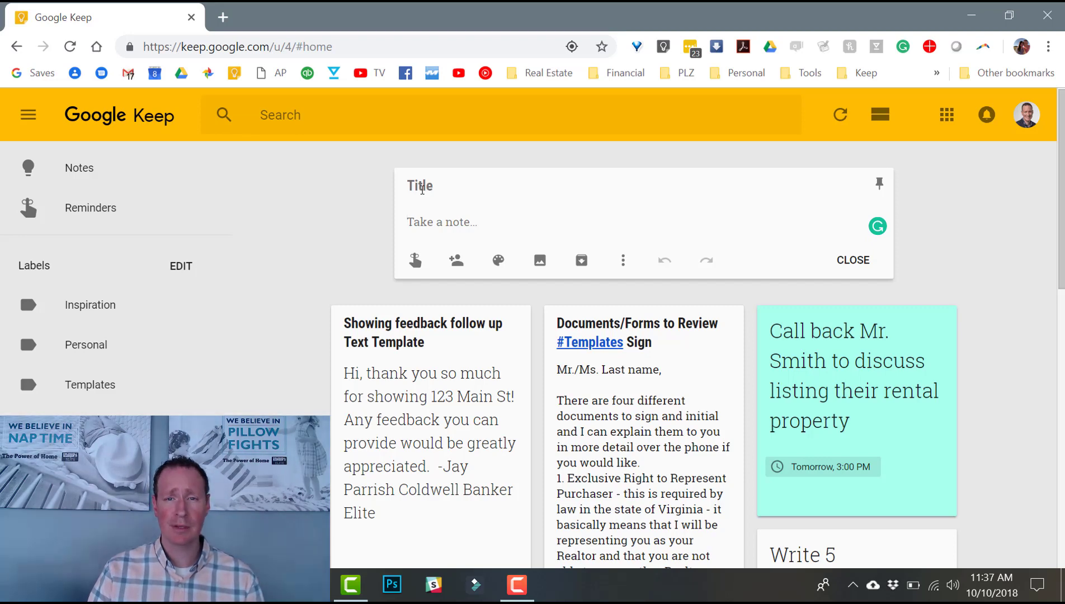
Step: Briefly open and leave search, then open the 'Documents/Forms to Review' template note
{"action": "left_click", "coordinate": [302, 114]}
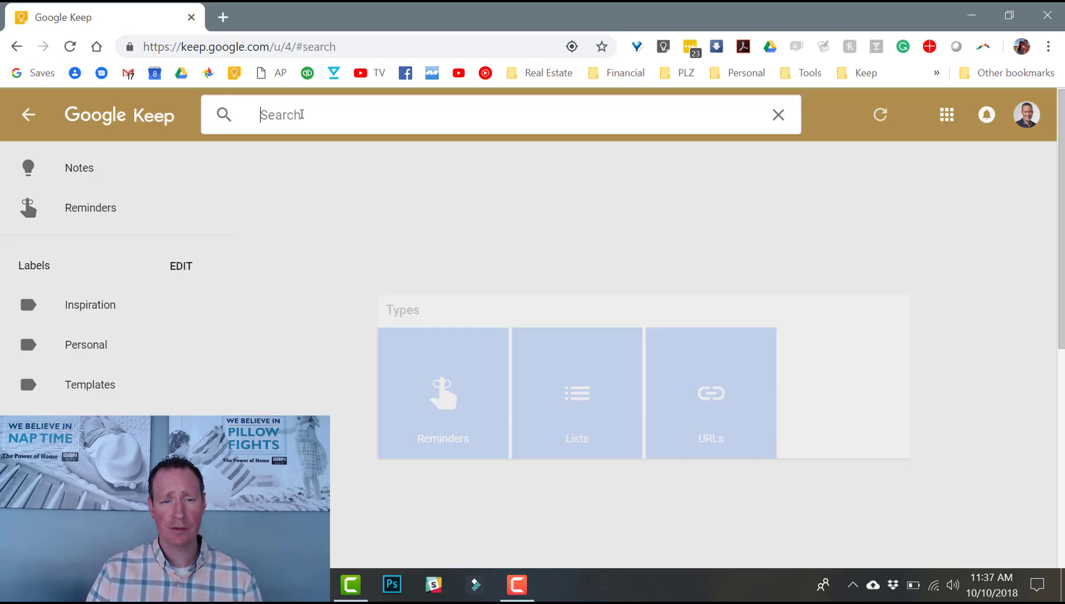
{"action": "left_click", "coordinate": [780, 116]}
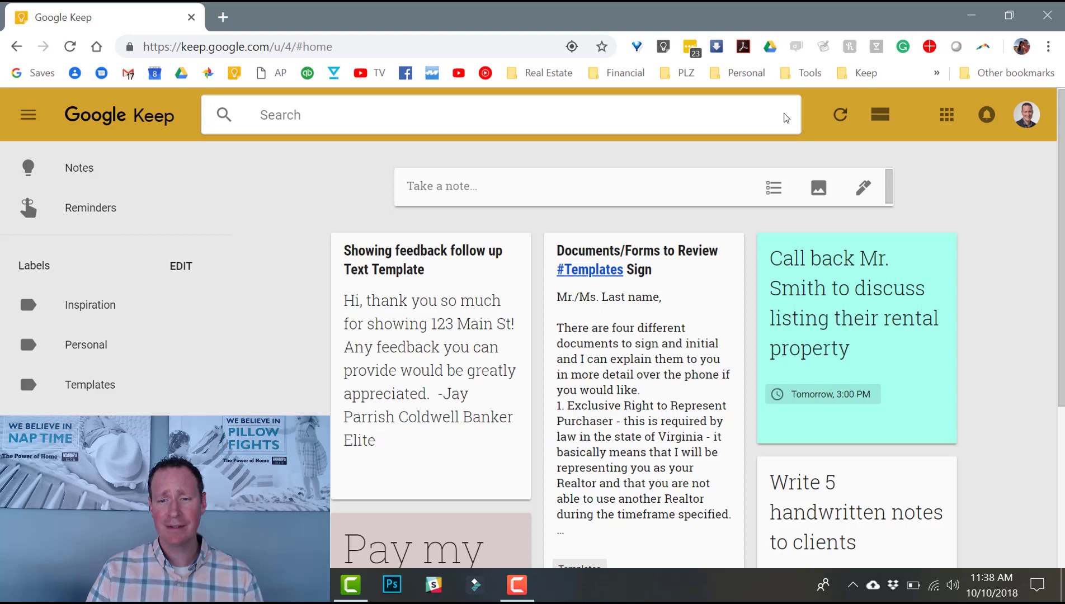
{"action": "left_click", "coordinate": [633, 379]}
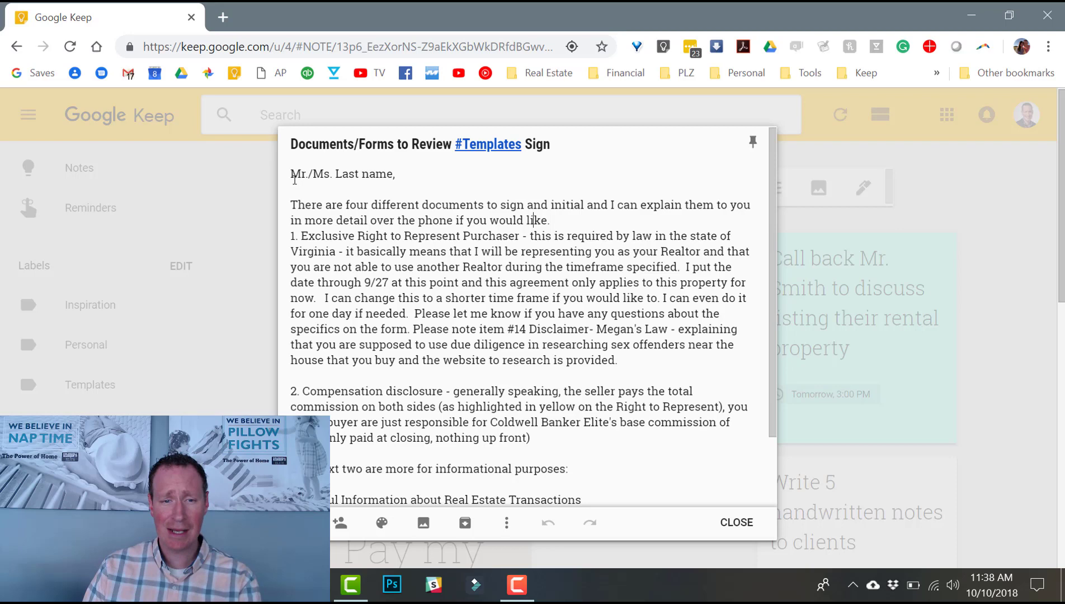
{"action": "mouse_move", "coordinate": [291, 173]}
{"action": "left_mouse_down"}
{"action": "mouse_move", "coordinate": [595, 326]}
{"action": "mouse_move", "coordinate": [713, 439]}
{"action": "left_mouse_up"}
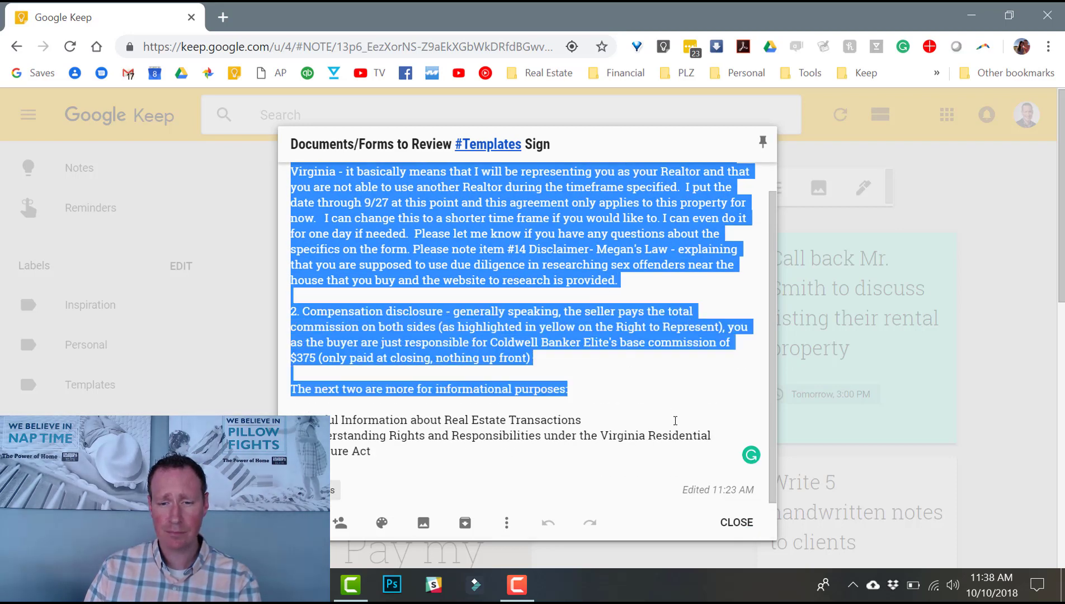
{"action": "left_click", "coordinate": [577, 451]}
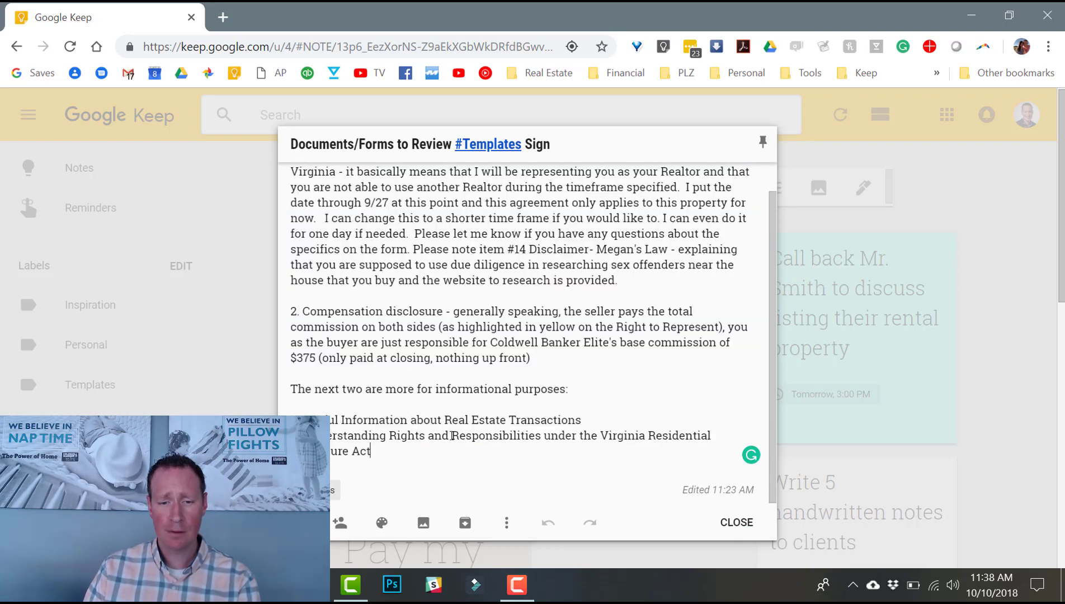
{"action": "key", "text": "ctrl+a"}
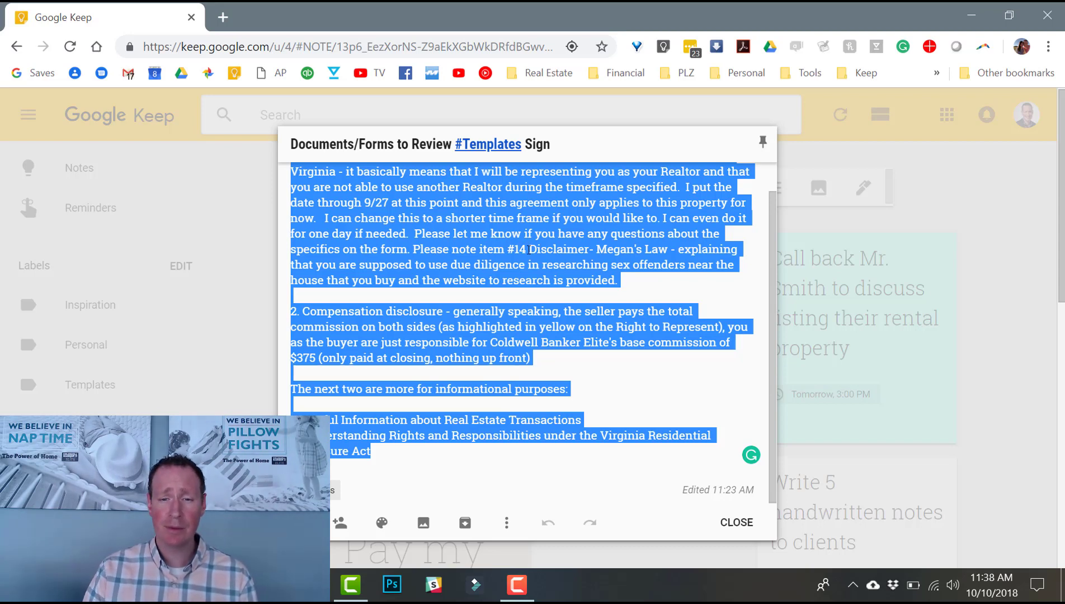
{"action": "scroll", "coordinate": [501, 252], "scroll_direction": "up", "scroll_amount": 1}
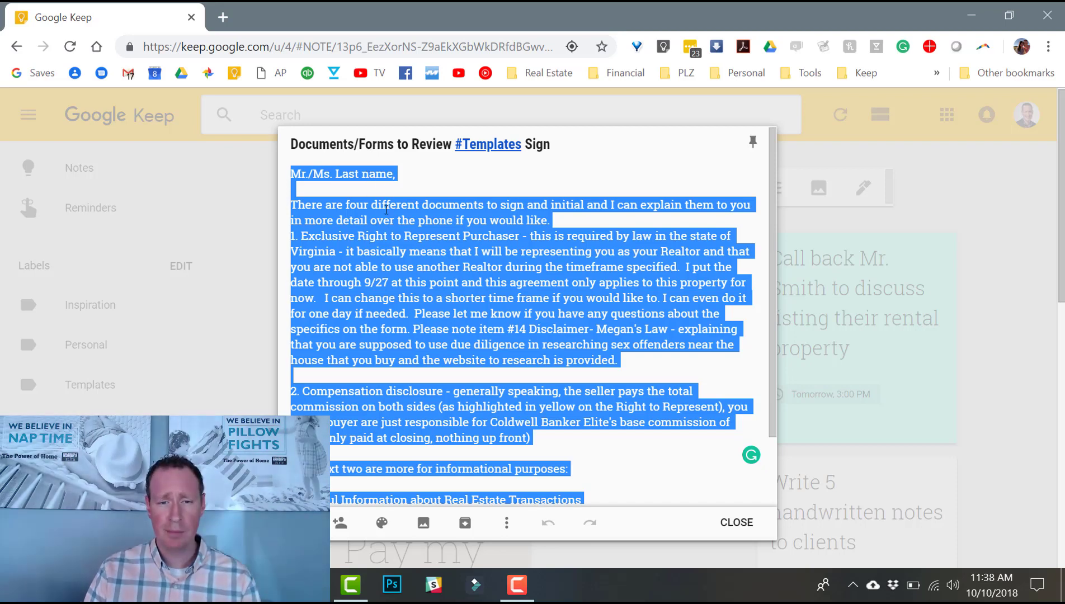
Step: Wrap 'four' as ***four*** in the Documents/Forms note and close it
{"action": "left_click", "coordinate": [347, 204]}
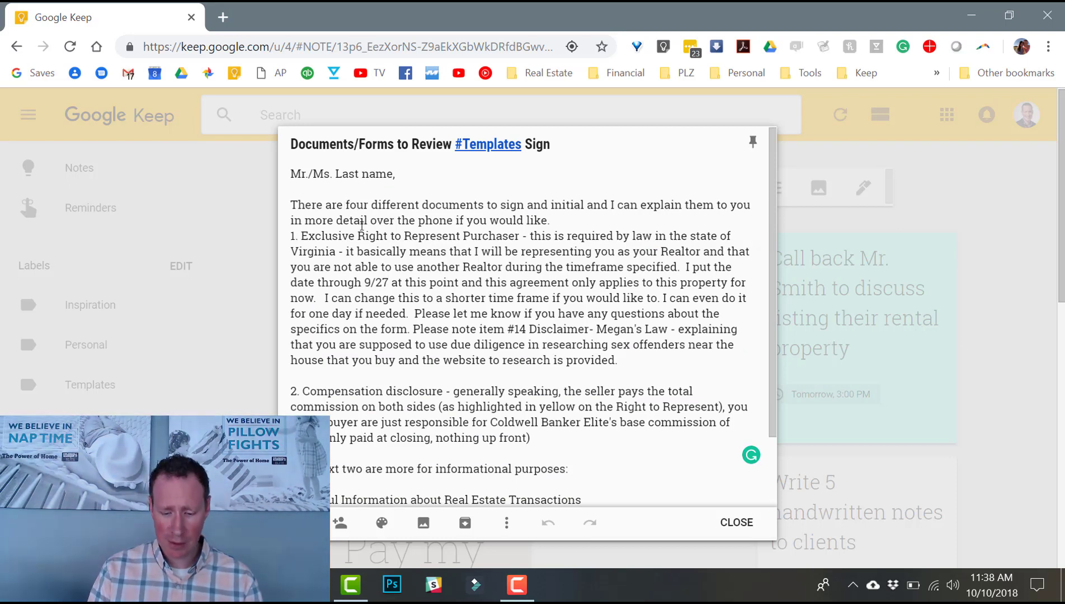
{"action": "type", "text": "***"}
{"action": "key", "text": "Right"}
{"action": "key", "text": "Right"}
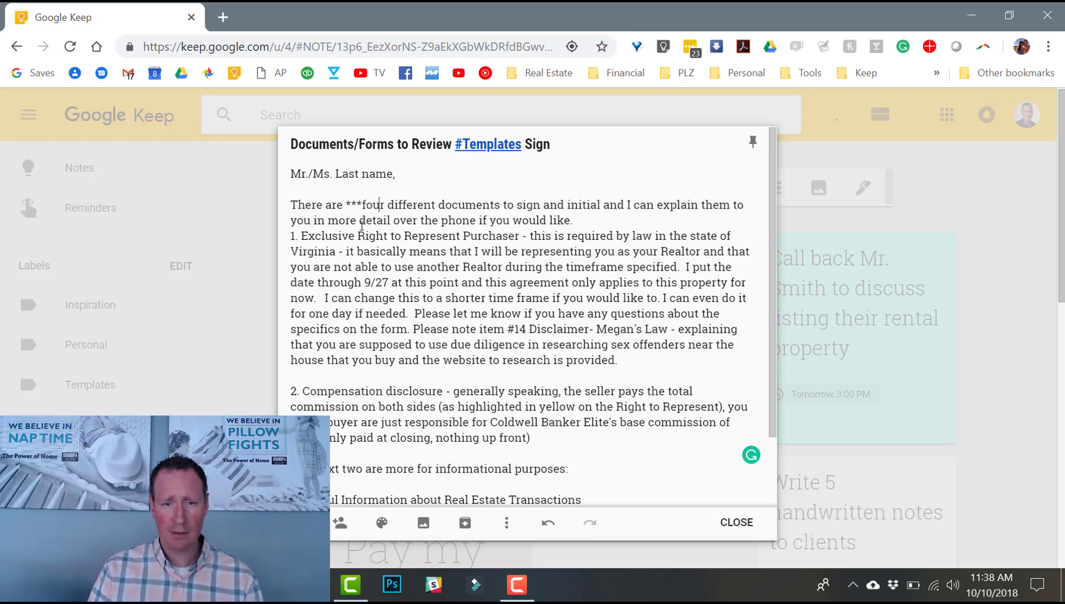
{"action": "key", "text": "Right"}
{"action": "key", "text": "Right"}
{"action": "type", "text": "***"}
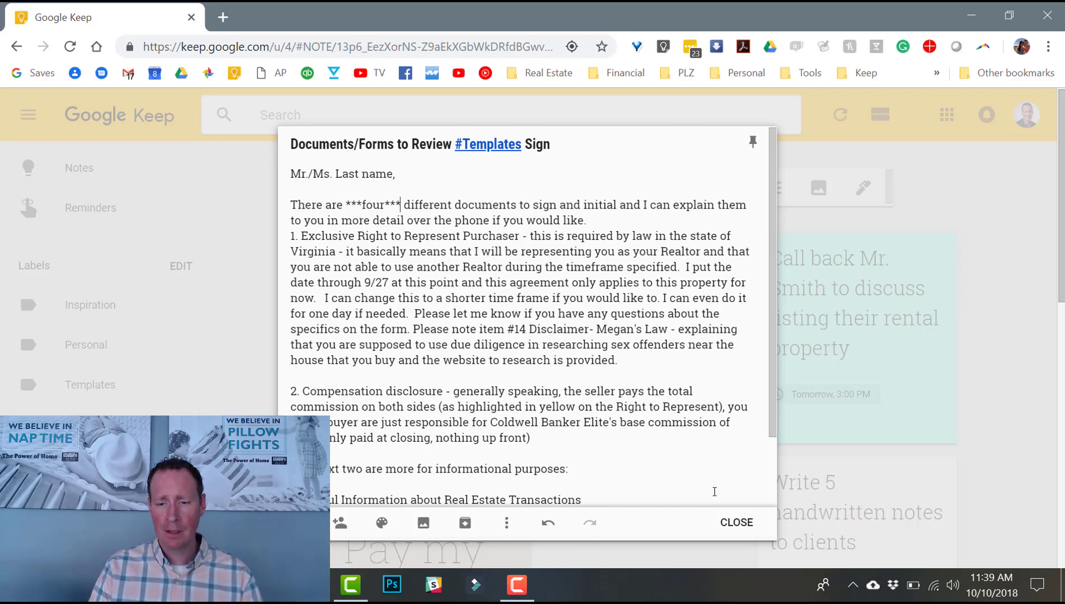
{"action": "left_click", "coordinate": [737, 523]}
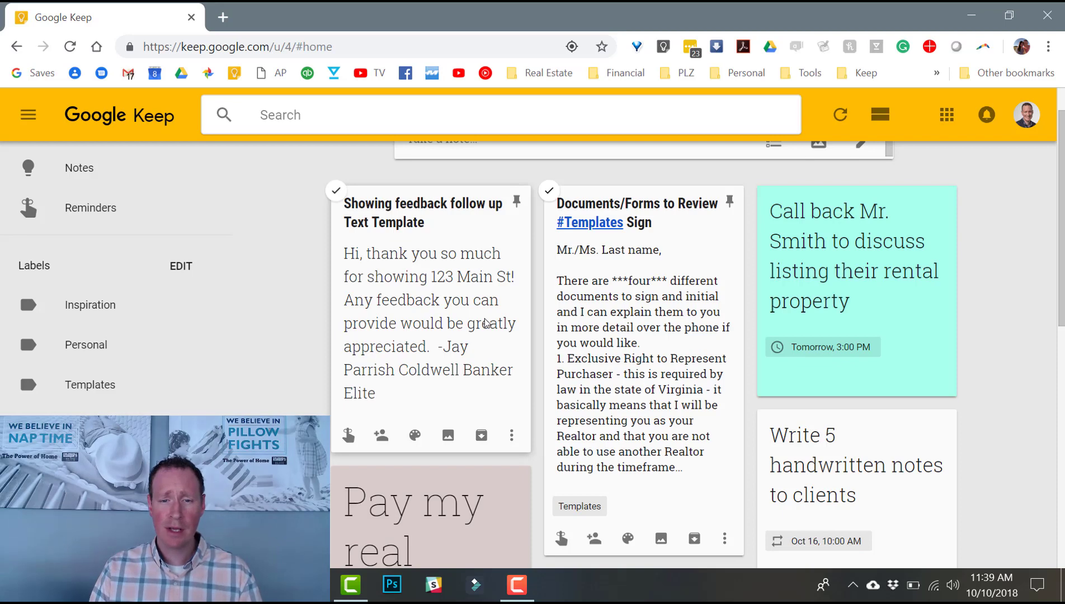
Step: Add the Templates label to the 'Showing feedback follow up Text Template' note
{"action": "left_click", "coordinate": [414, 304]}
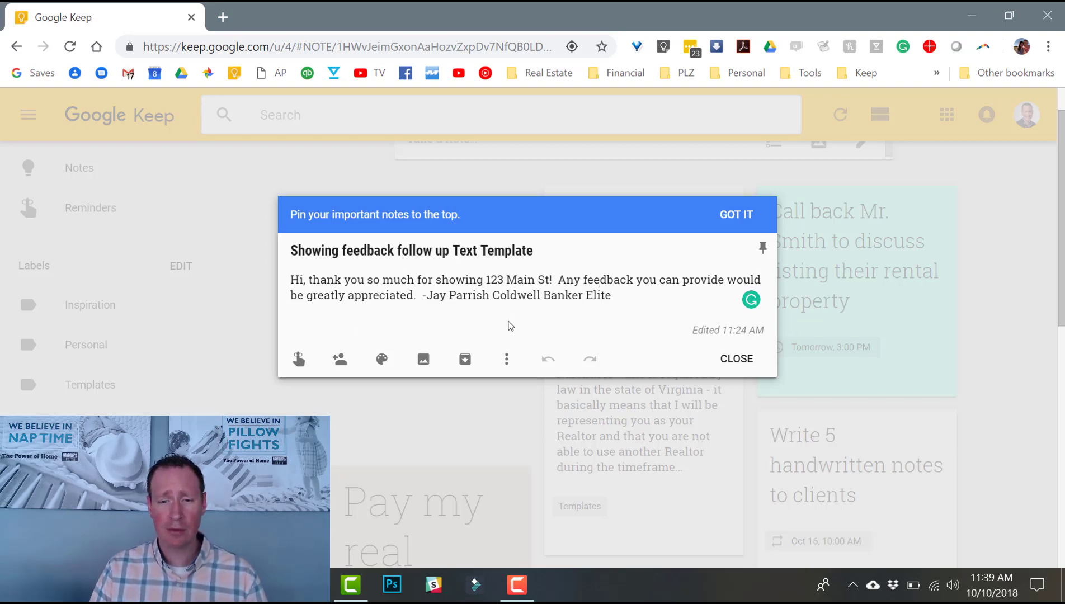
{"action": "left_click", "coordinate": [507, 360]}
{"action": "left_click", "coordinate": [517, 416]}
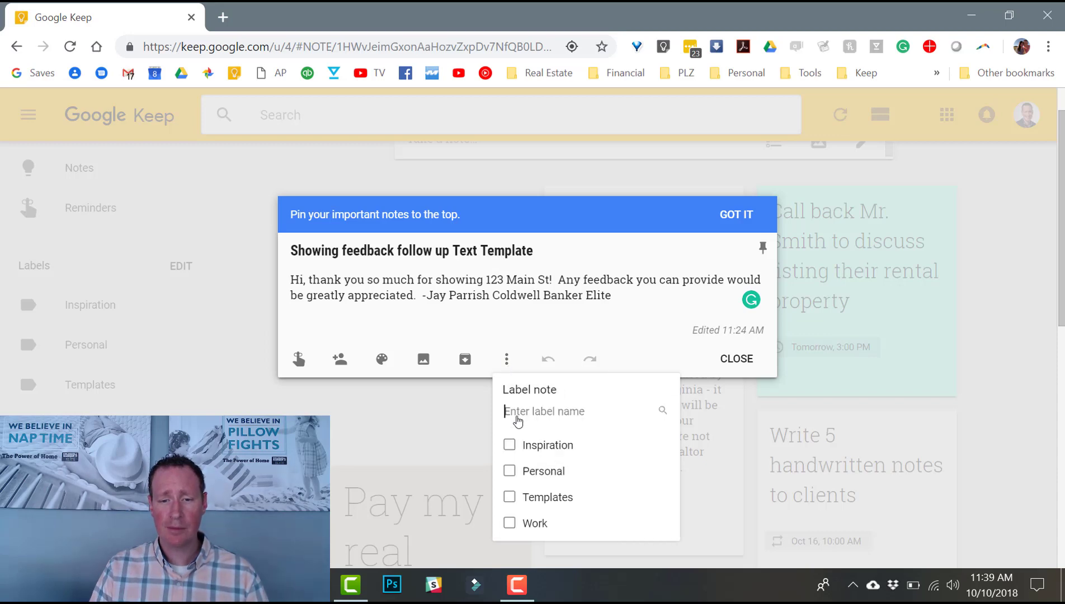
{"action": "left_click", "coordinate": [509, 497]}
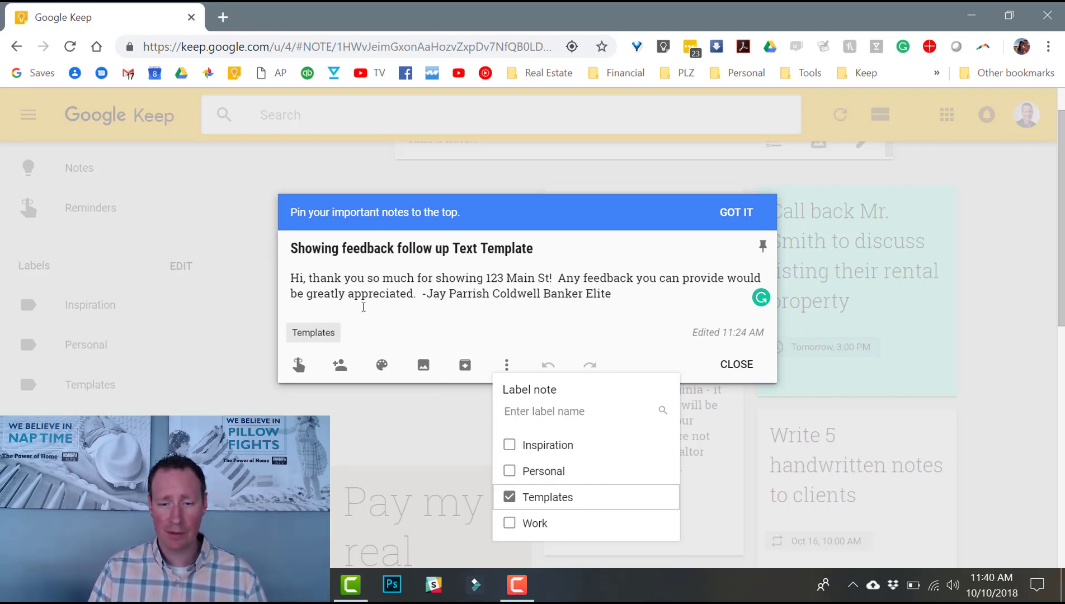
{"action": "left_click", "coordinate": [364, 282]}
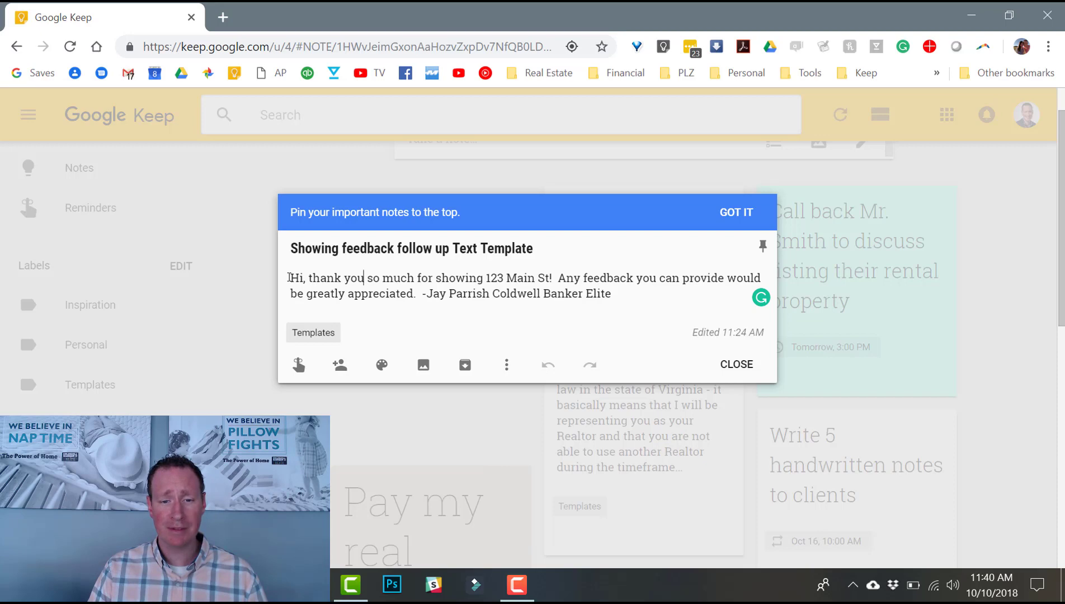
Step: Wrap '123 Main St' as **123 Main St** in the feedback note's body text
{"action": "left_click_drag", "start_coordinate": [289, 278], "coordinate": [751, 287]}
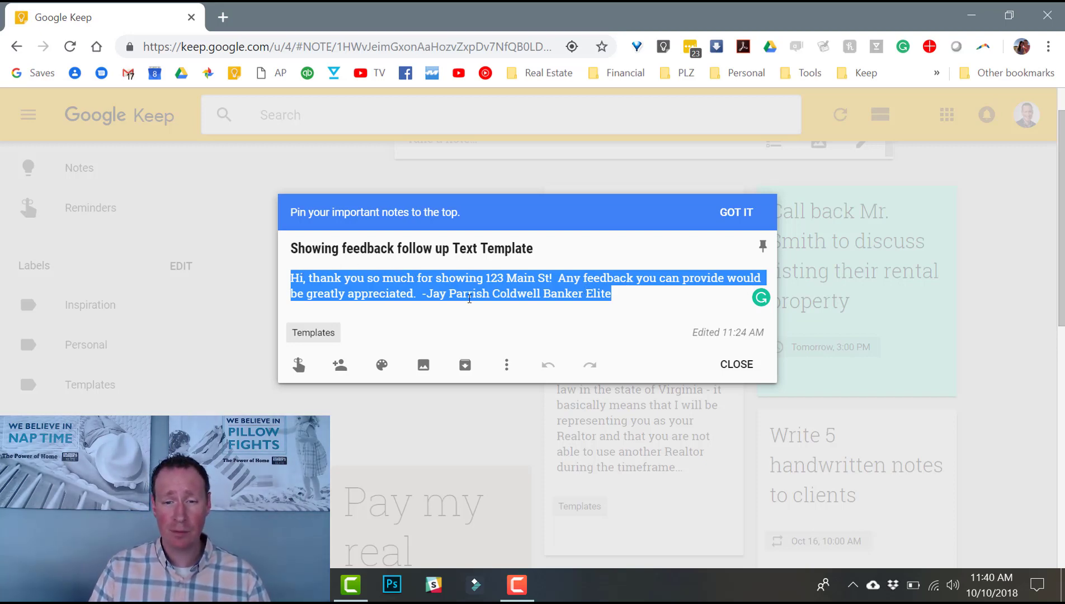
{"action": "left_click", "coordinate": [485, 277]}
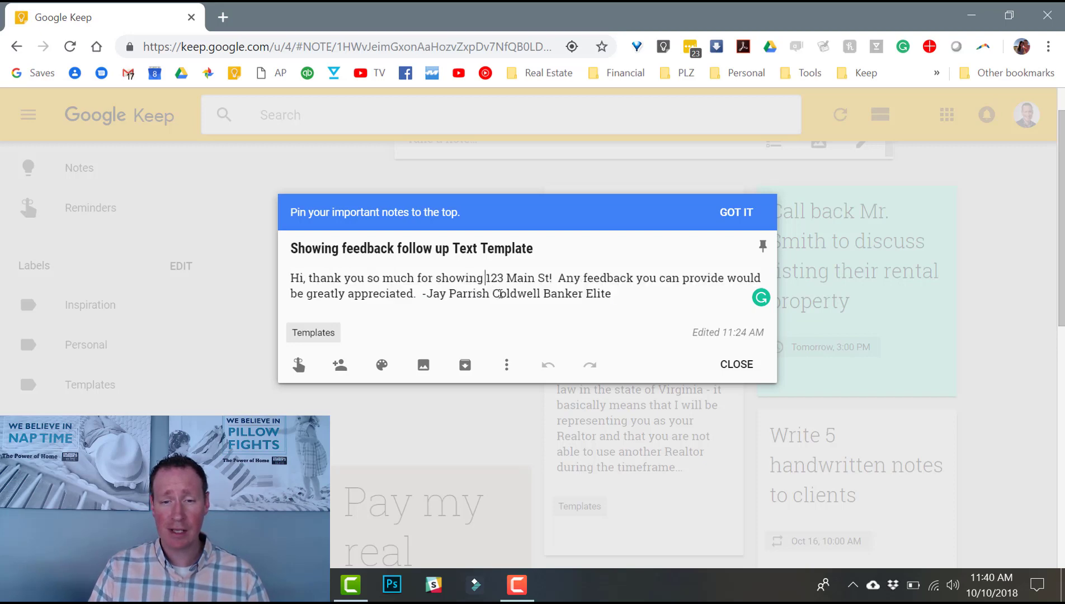
{"action": "type", "text": "**"}
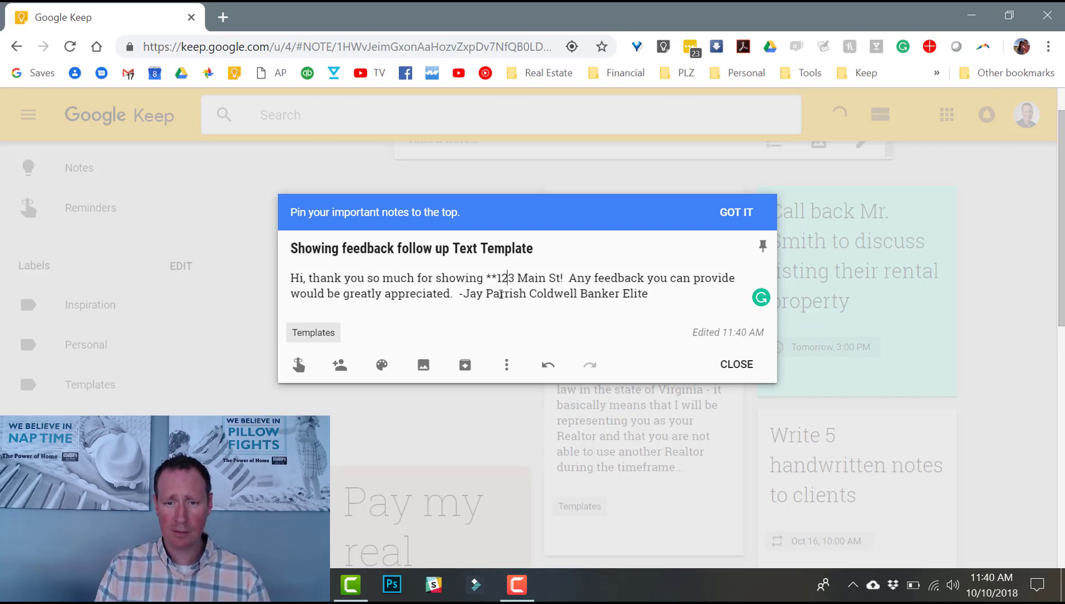
{"action": "key", "text": "Right"}
{"action": "key", "text": "Right"}
{"action": "key", "text": "Right"}
{"action": "key", "text": "Right"}
{"action": "key", "text": "Right"}
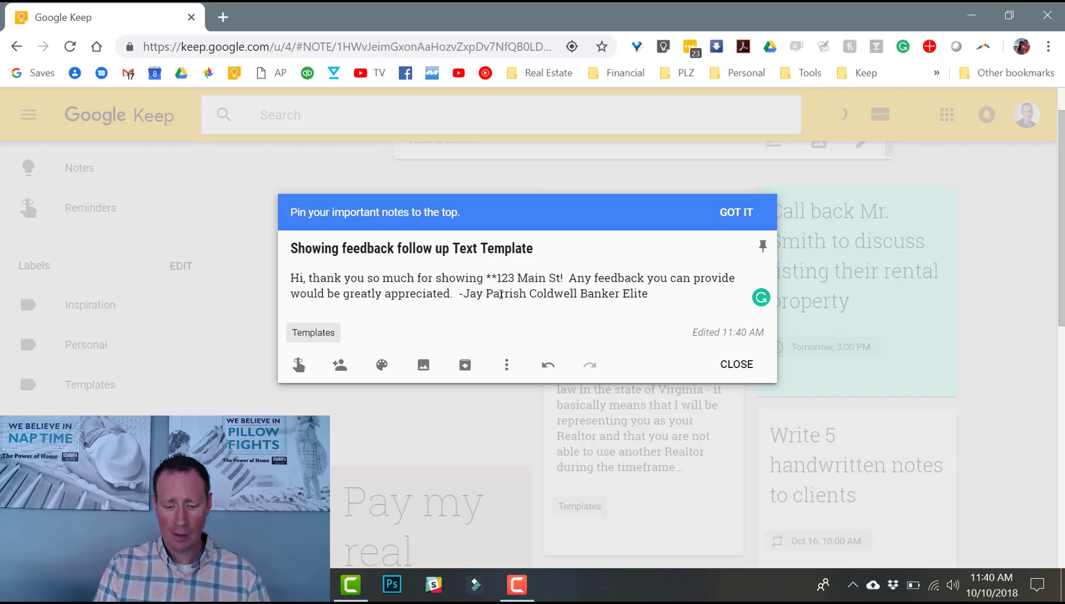
{"action": "type", "text": "**"}
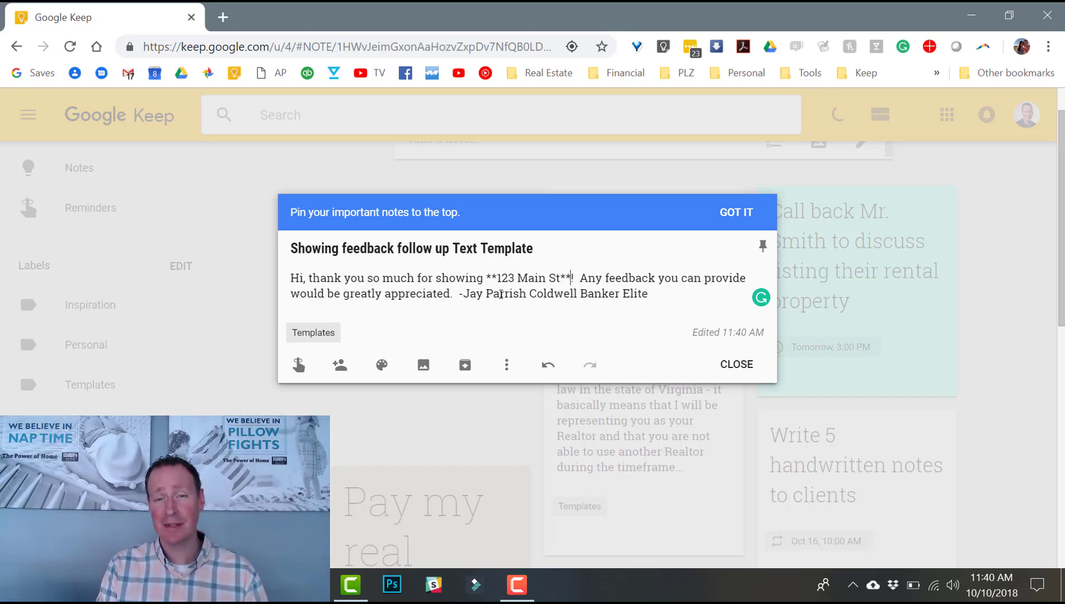